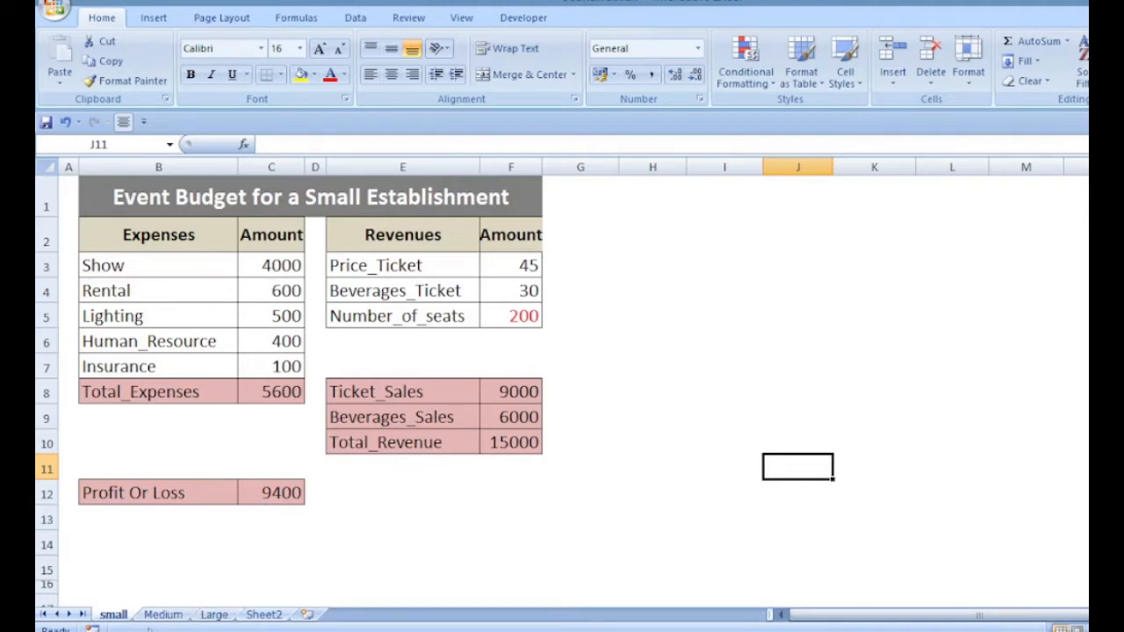
# - Look through the event budgets on the small, Medium and Large sheets to compare their expenses and revenues
pyautogui.click(161, 616)
pyautogui.click(214, 614)
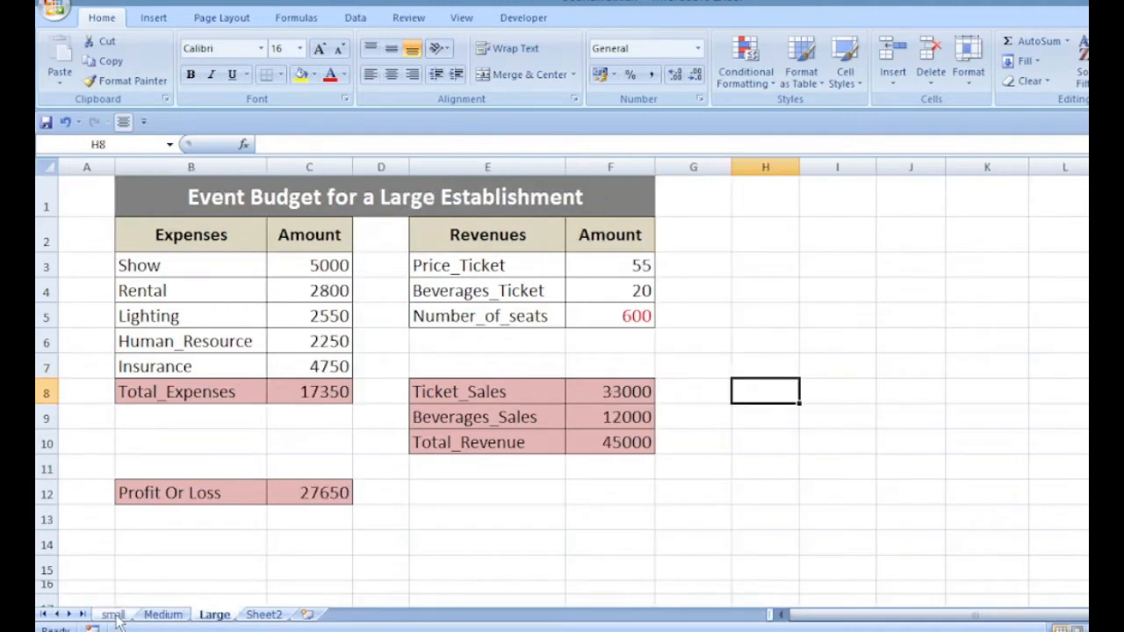
pyautogui.click(113, 614)
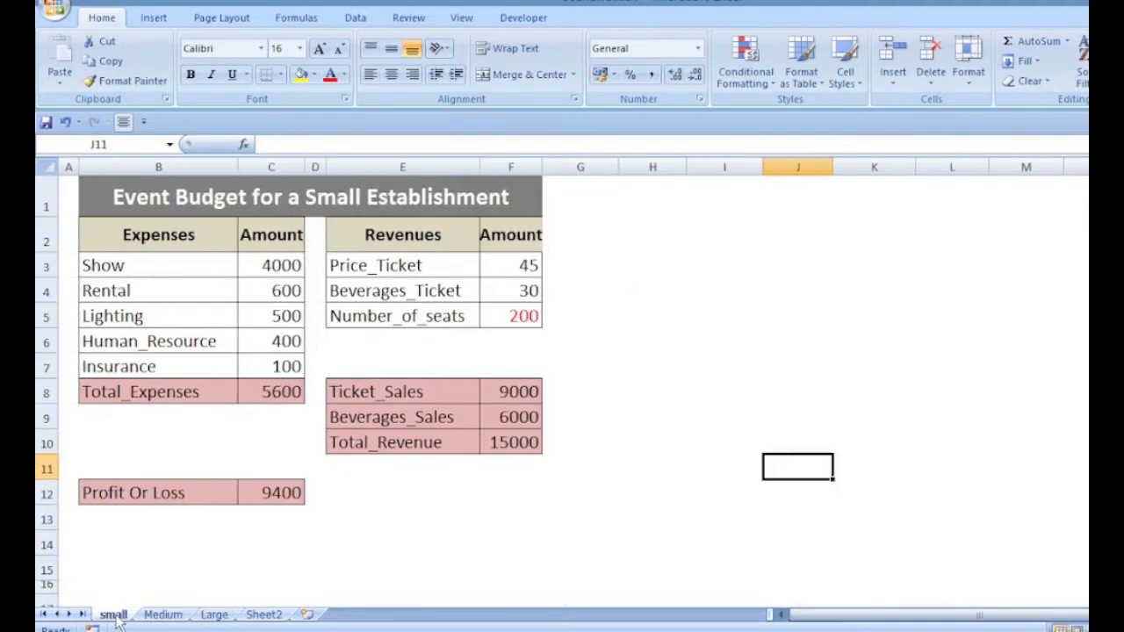
pyautogui.click(161, 615)
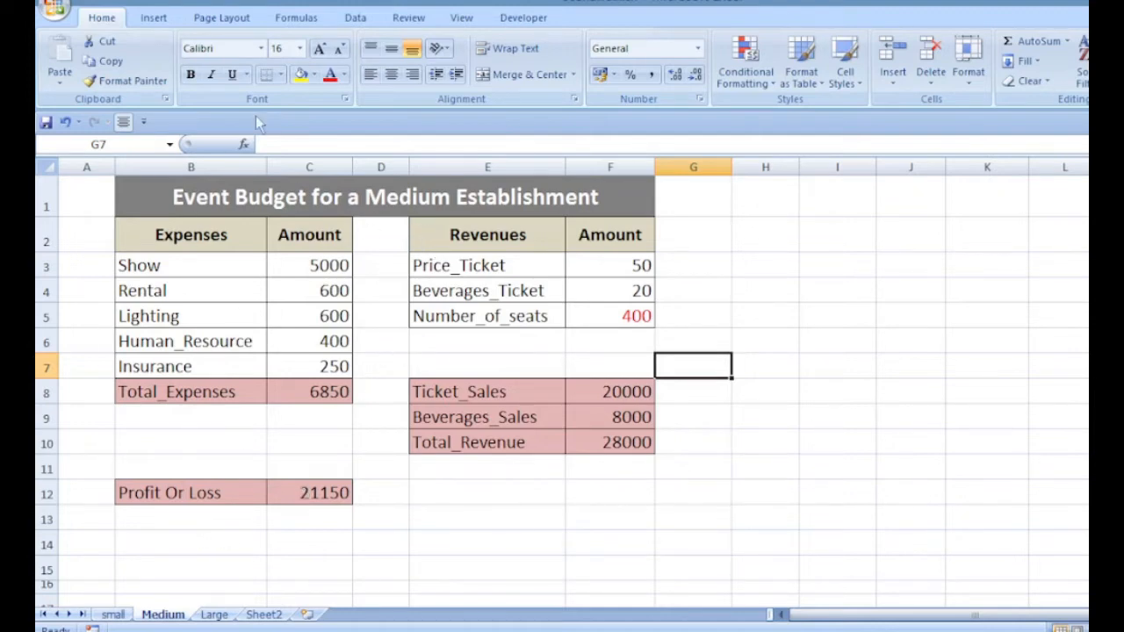
pyautogui.click(114, 615)
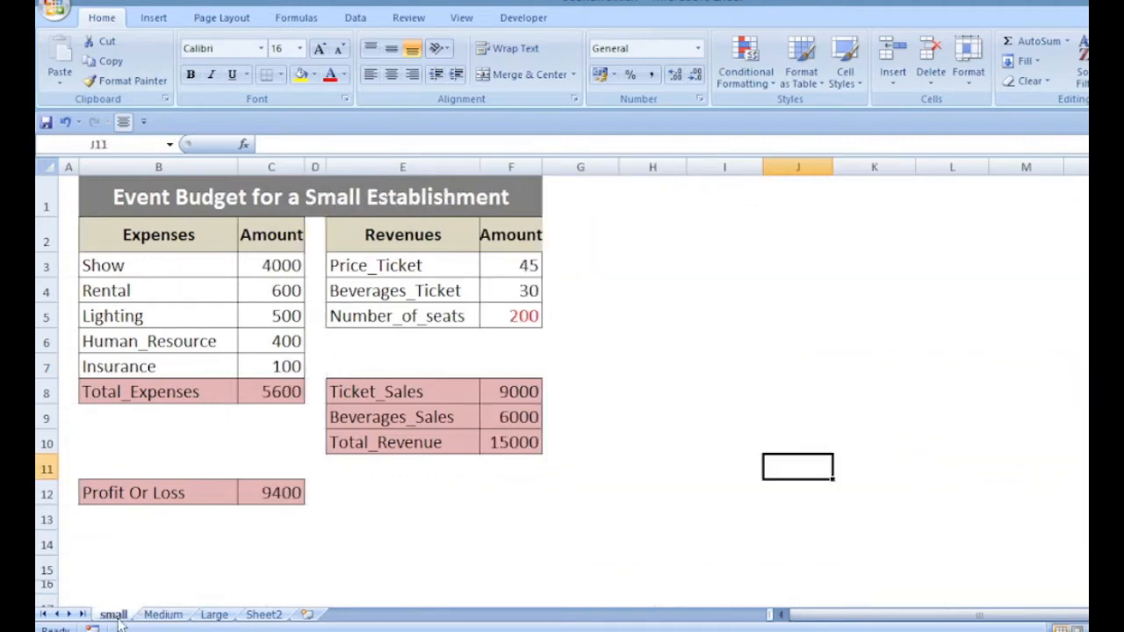
pyautogui.click(162, 614)
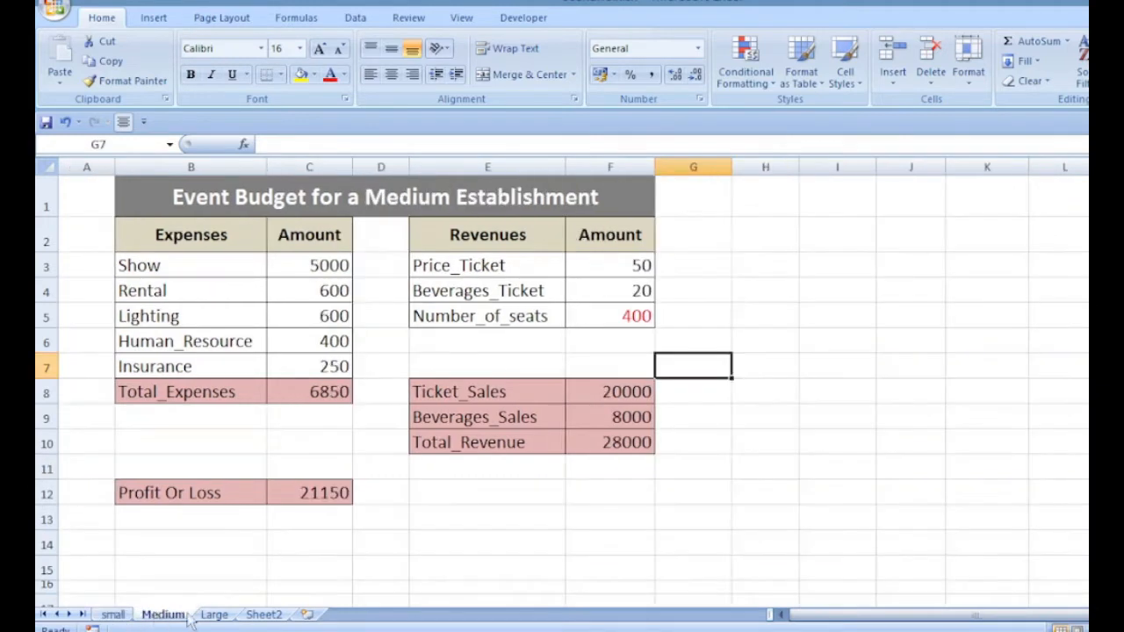
pyautogui.click(215, 614)
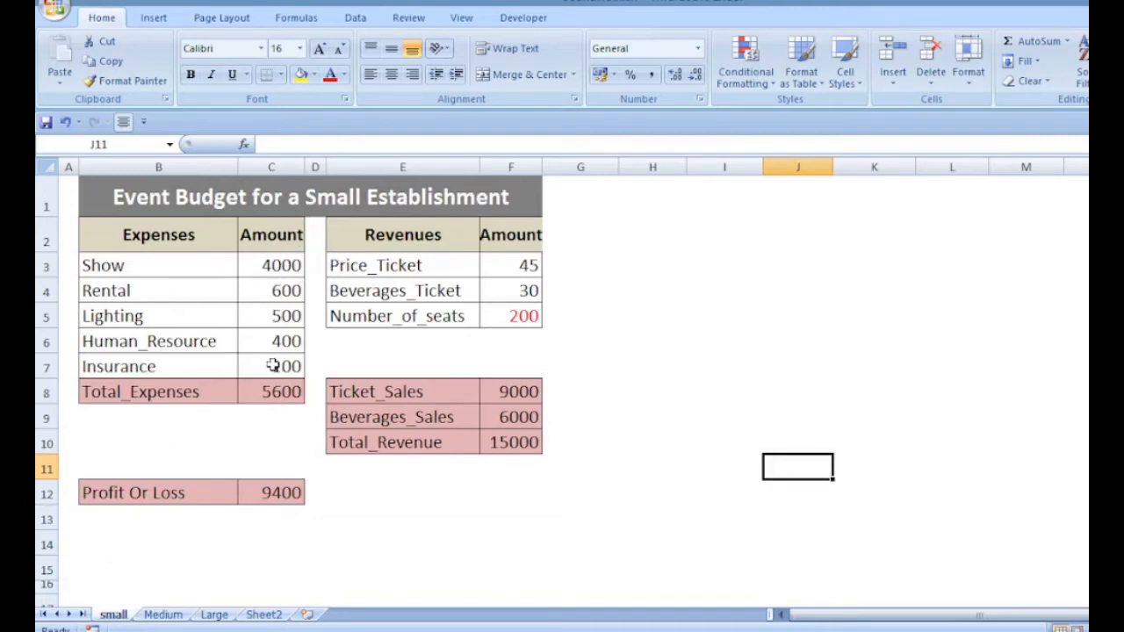
# - Examine the formulas for Total_Expenses, Ticket_Sales, Beverages_Sales, Total_Revenue and Profit Or Loss on the small sheet
pyautogui.click(262, 393)
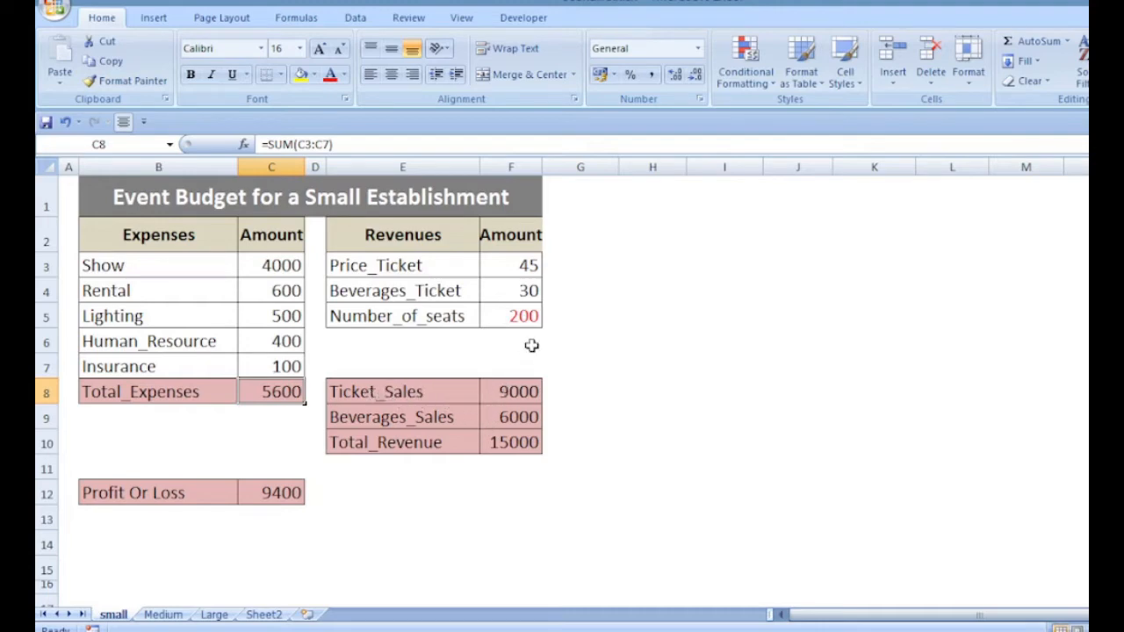
pyautogui.click(526, 383)
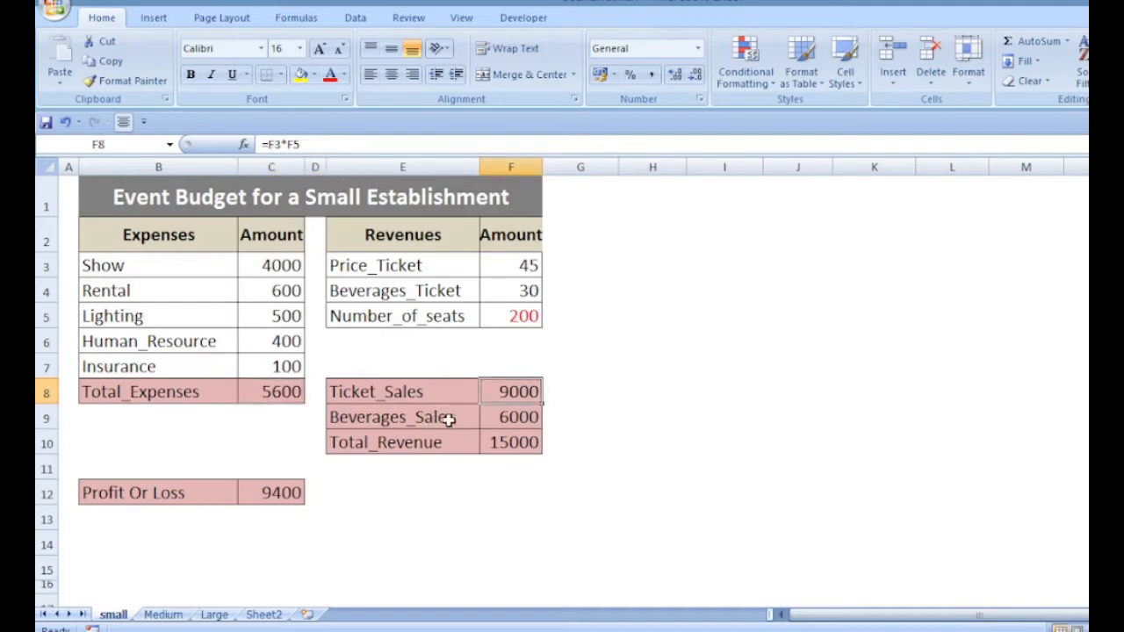
pyautogui.click(507, 424)
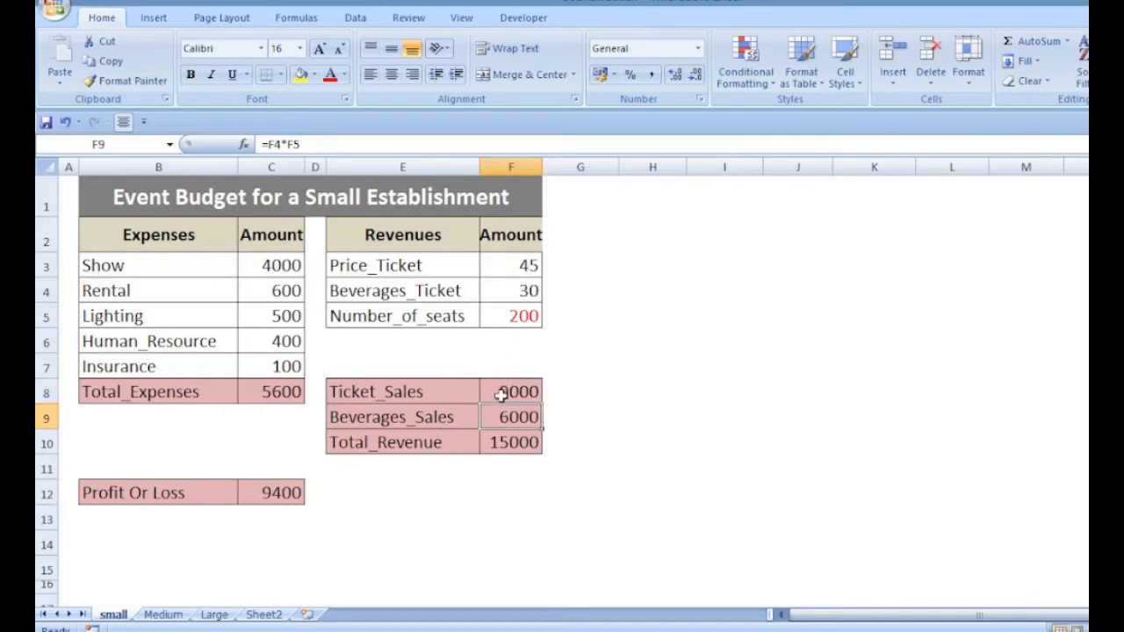
pyautogui.click(499, 445)
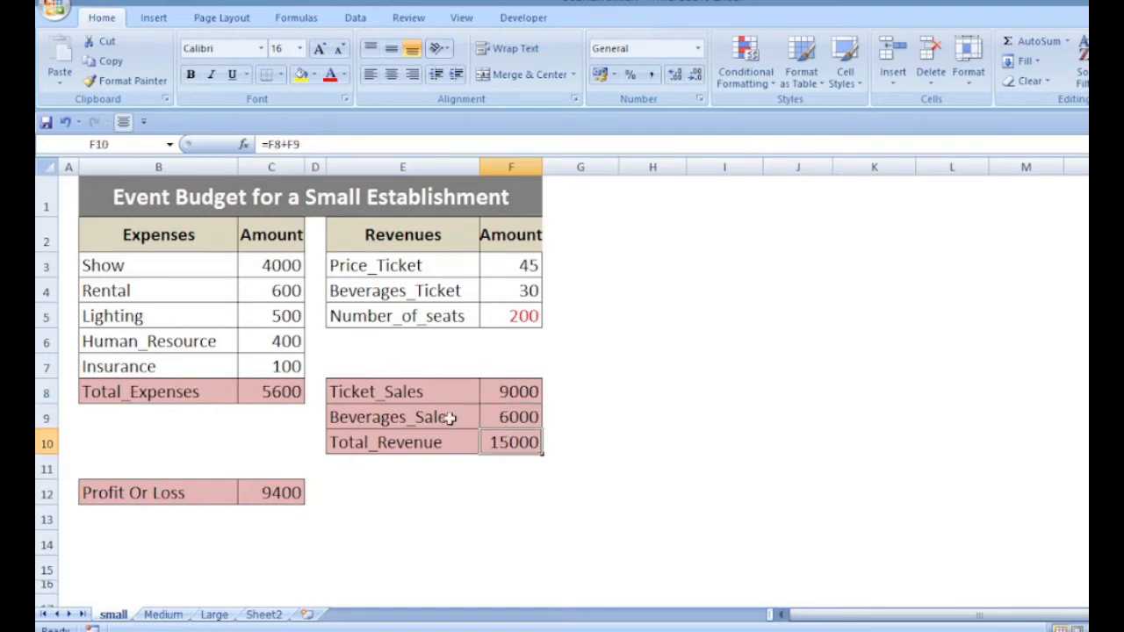
pyautogui.click(293, 389)
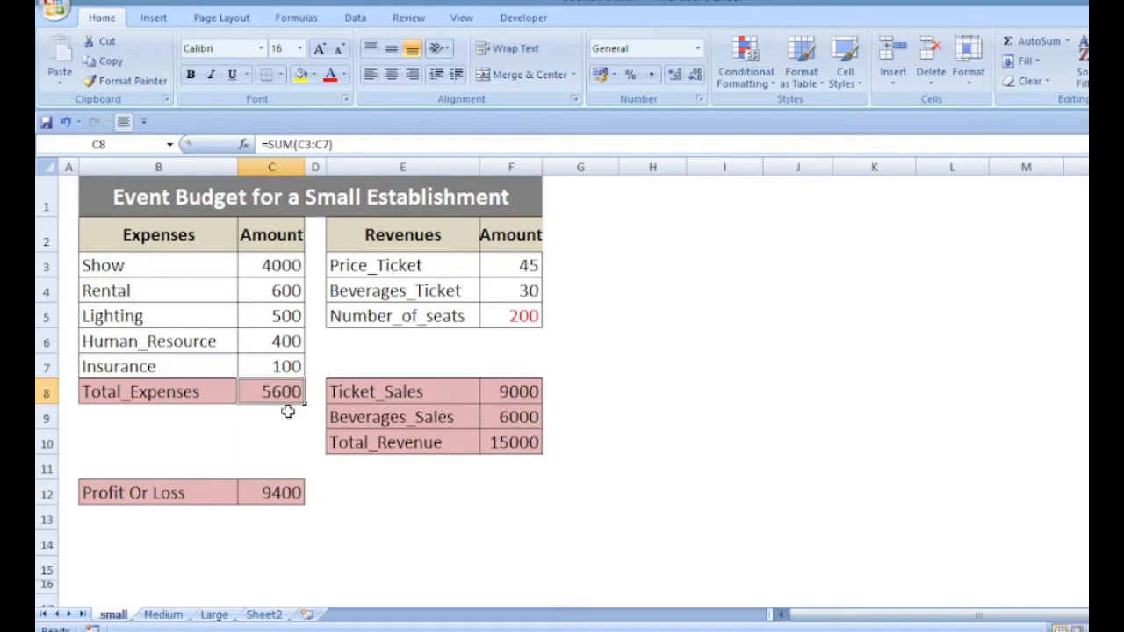
pyautogui.click(278, 494)
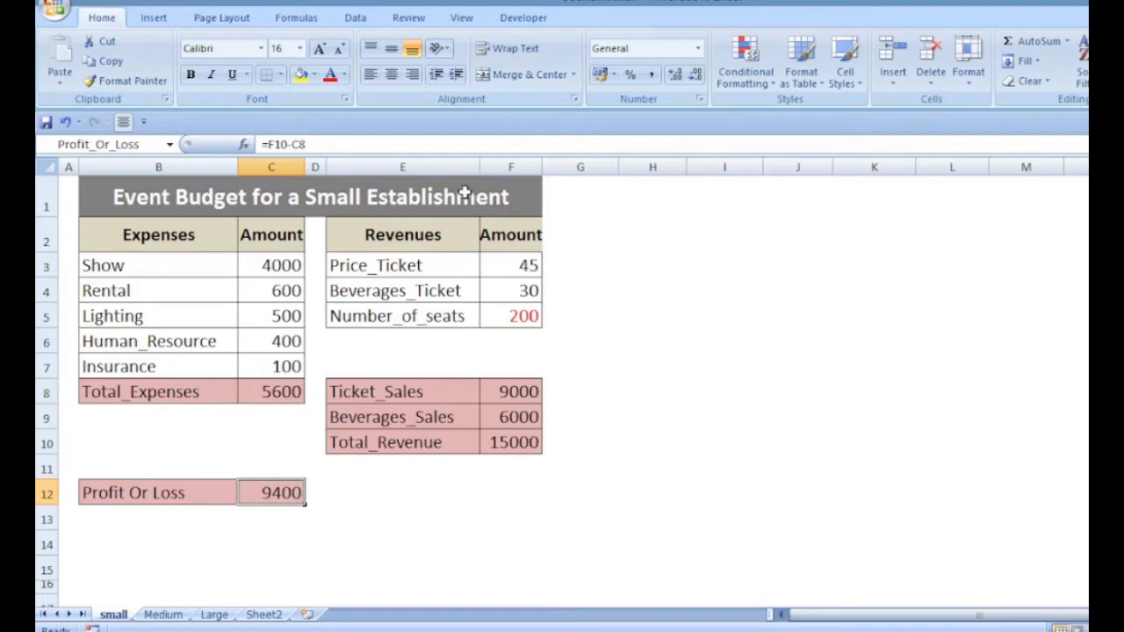
# - Check Profit Or Loss on the Medium and Large sheets and return to the small sheet
pyautogui.click(162, 615)
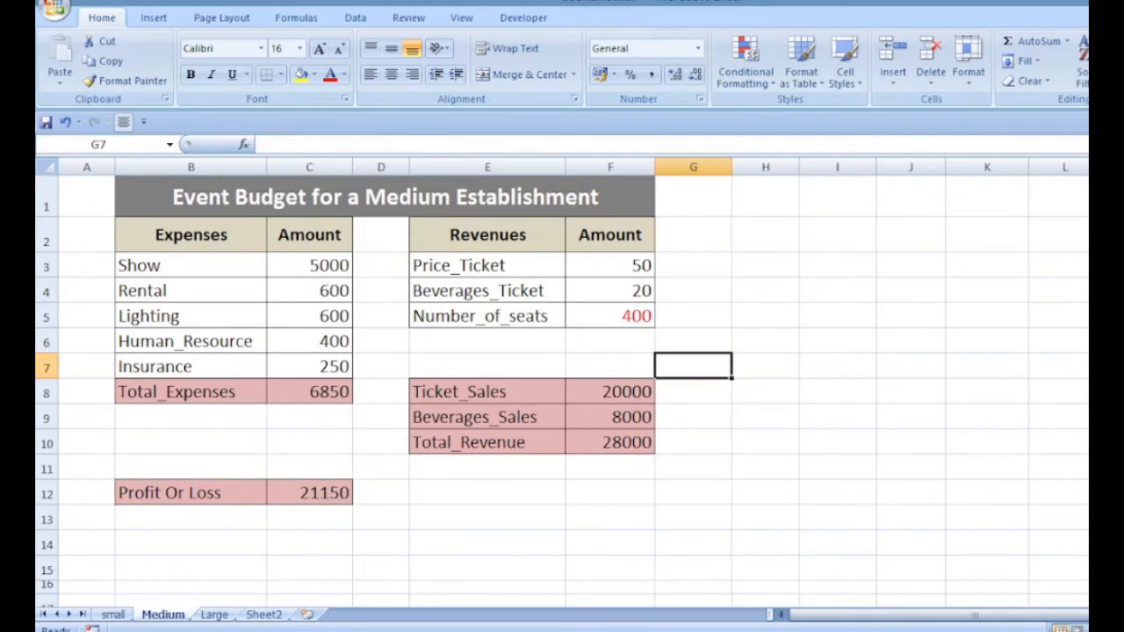
pyautogui.hotkey('ctrl', 'pagedown')
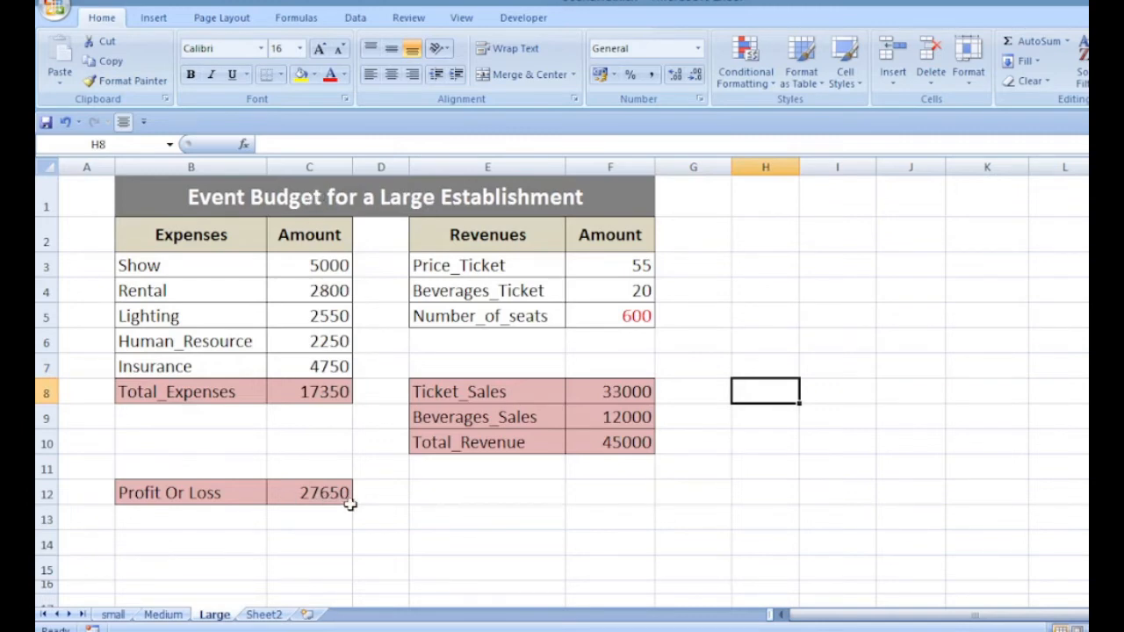
pyautogui.click(110, 615)
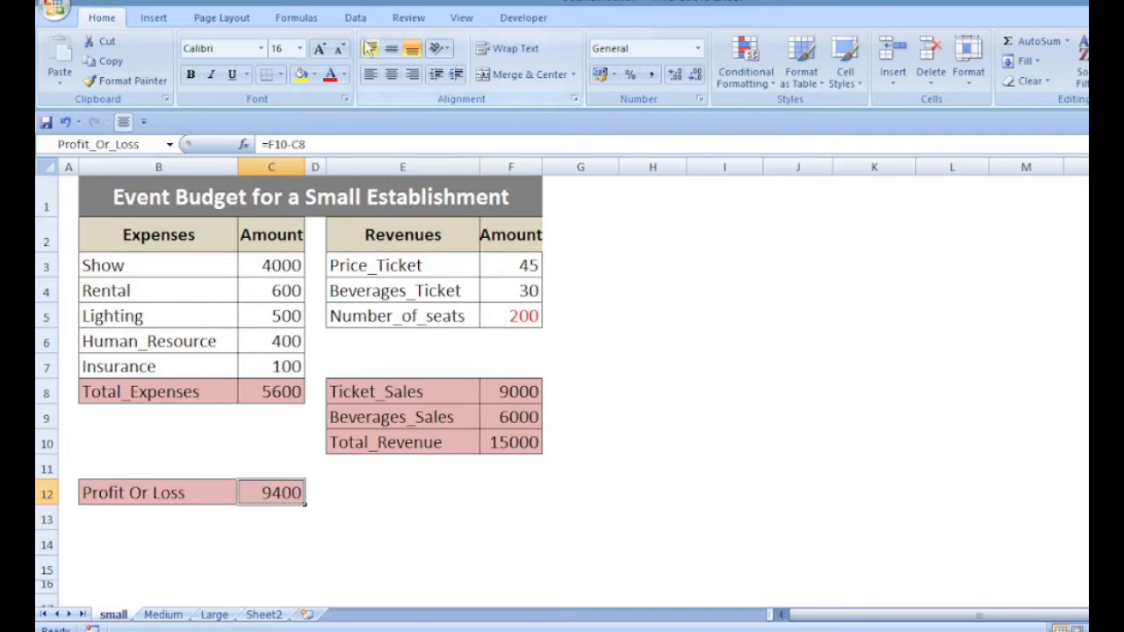
pyautogui.click(355, 17)
pyautogui.click(854, 78)
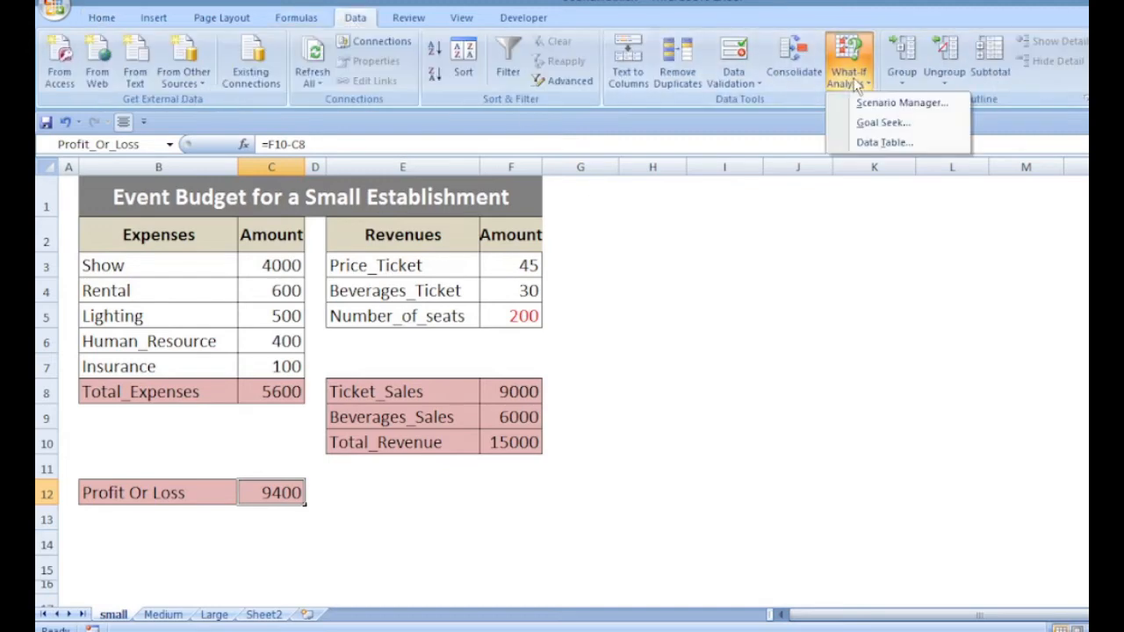
pyautogui.click(653, 290)
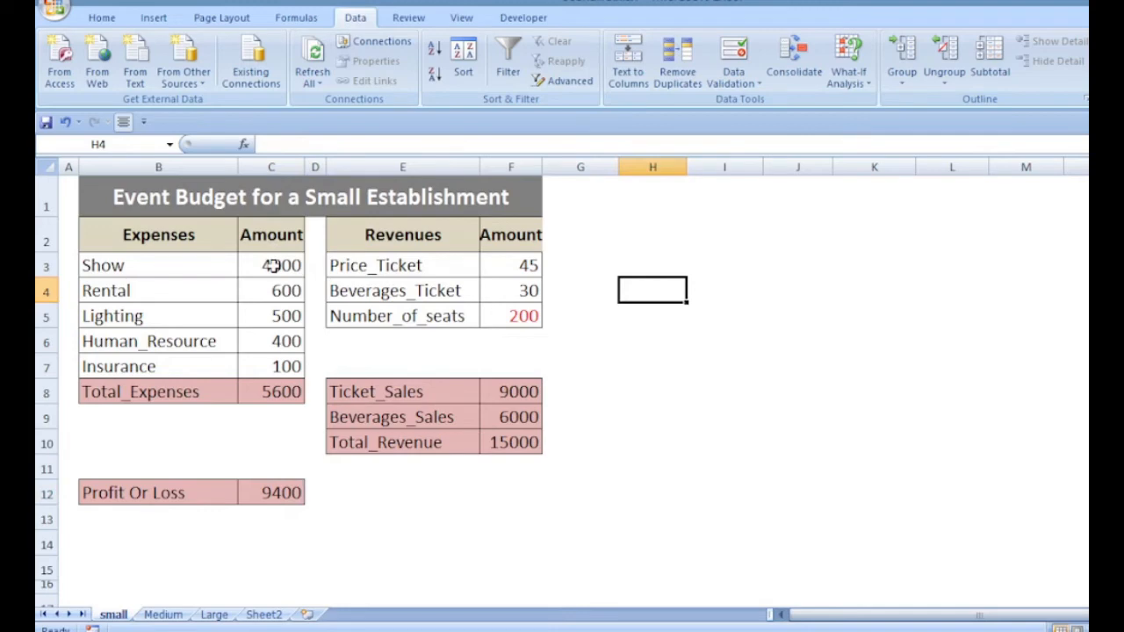
# - Open the Scenario Manager with the expense amounts C3:C7 and the revenue inputs F3:F5 selected together
pyautogui.moveTo(272, 265); pyautogui.dragTo(279, 366)
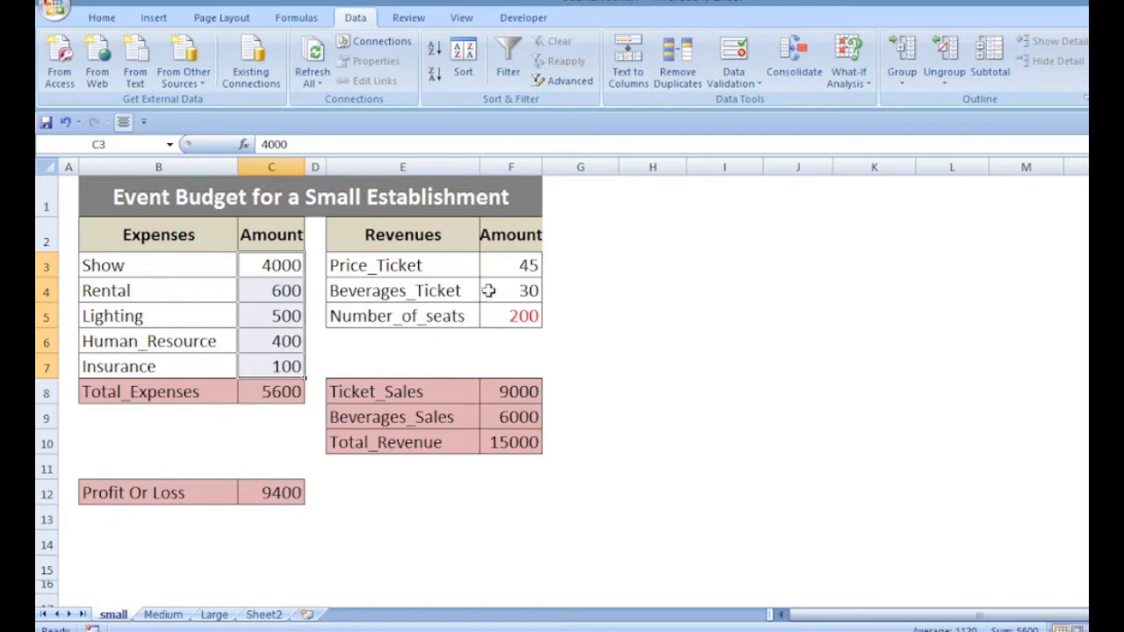
pyautogui.moveTo(499, 264); pyautogui.dragTo(494, 318)
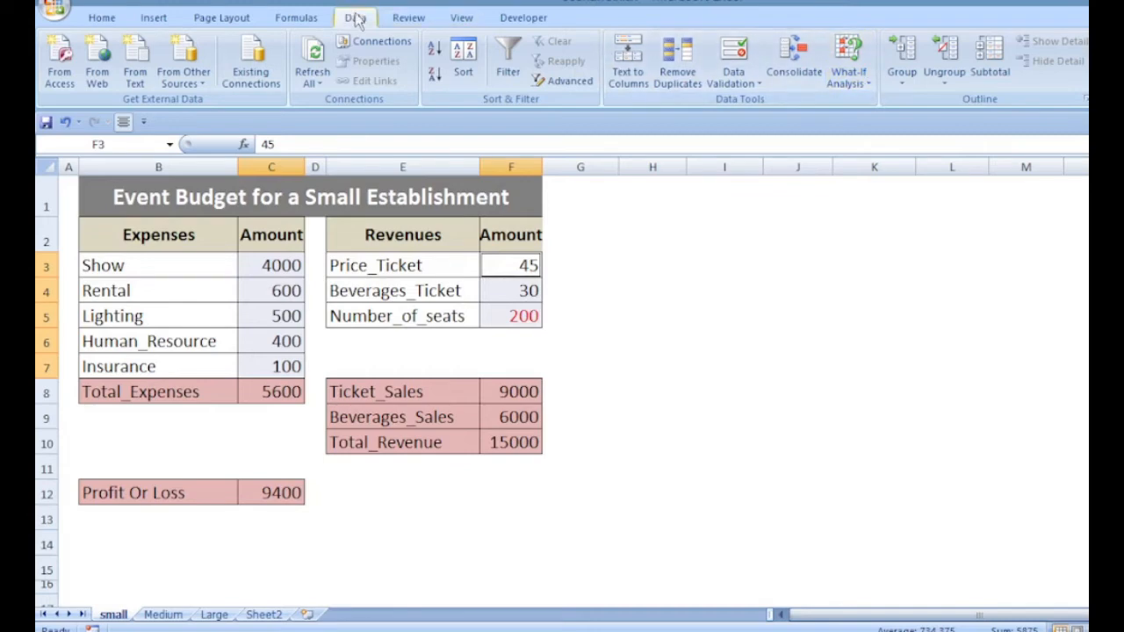
pyautogui.click(861, 79)
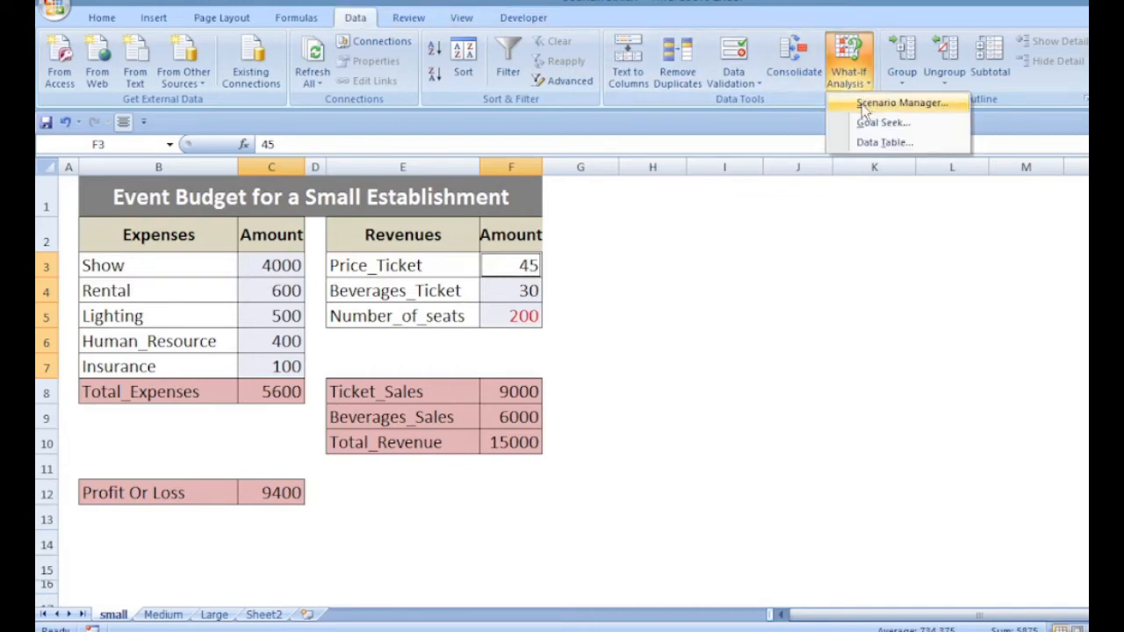
pyautogui.click(864, 105)
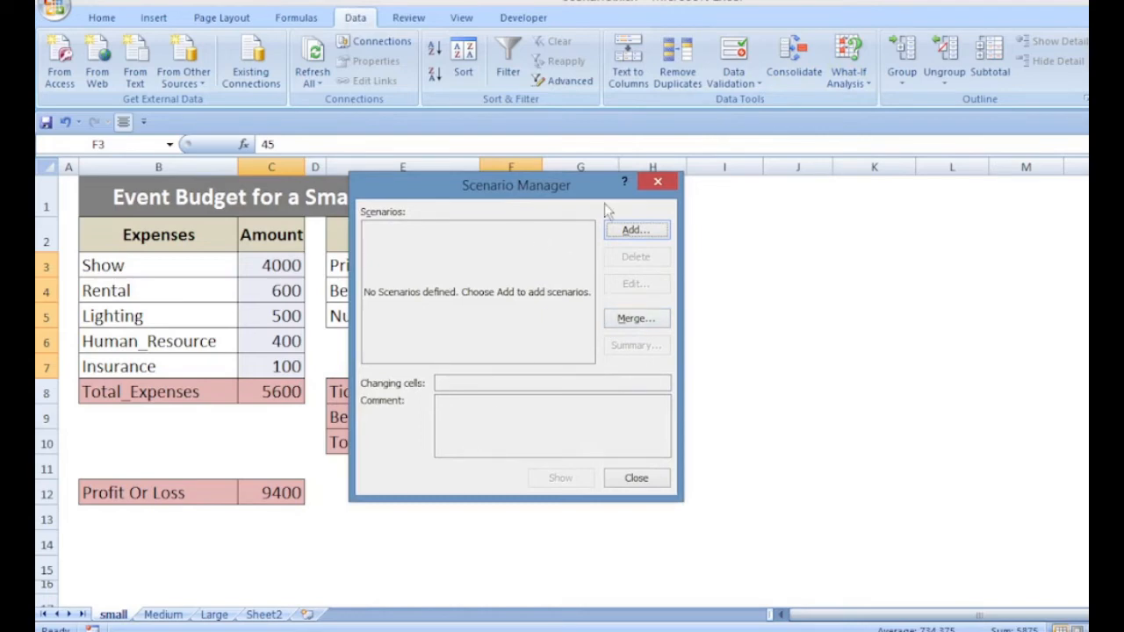
# - Add a scenario named small with changing cells C3:C7,F3:F5, keeping the current cell values
pyautogui.click(630, 231)
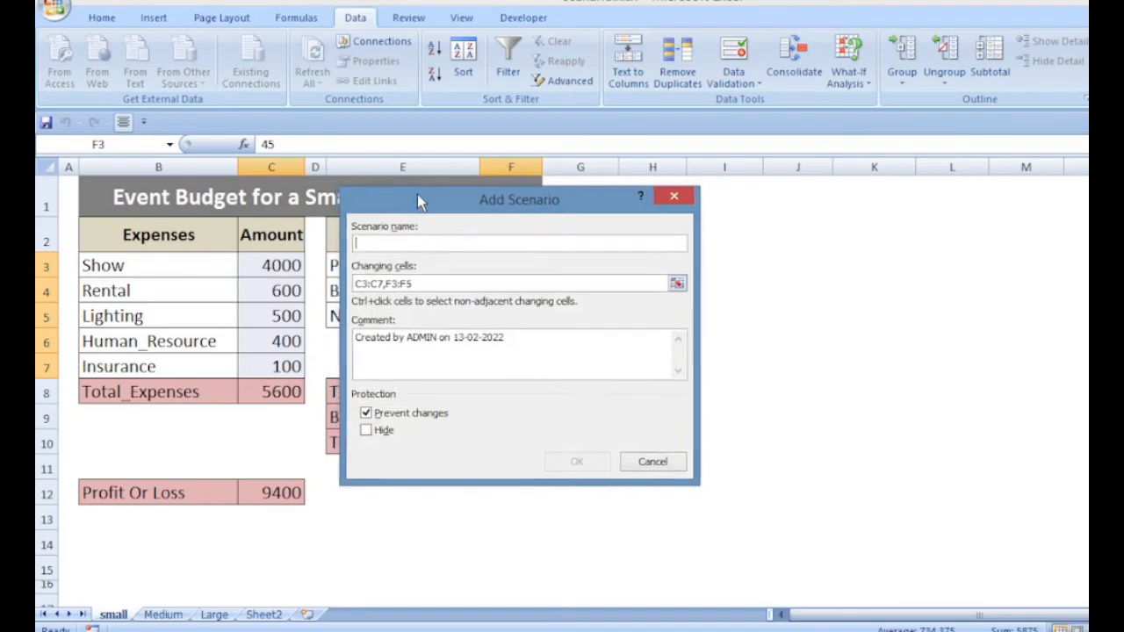
pyautogui.moveTo(417, 194); pyautogui.dragTo(488, 193)
pyautogui.write('small')
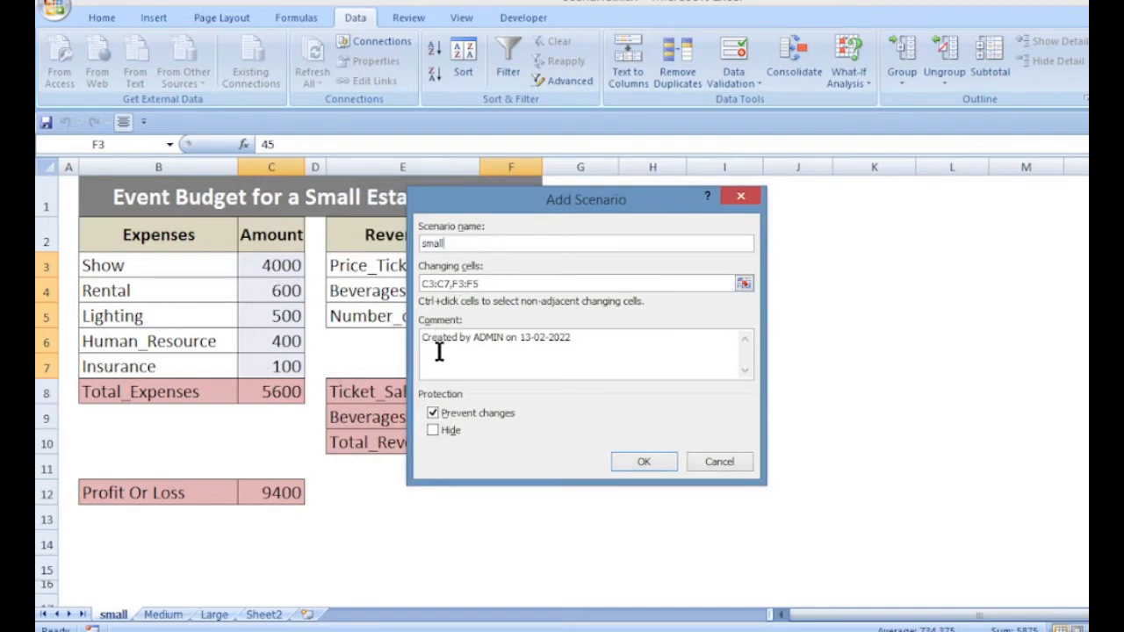
pyautogui.click(651, 462)
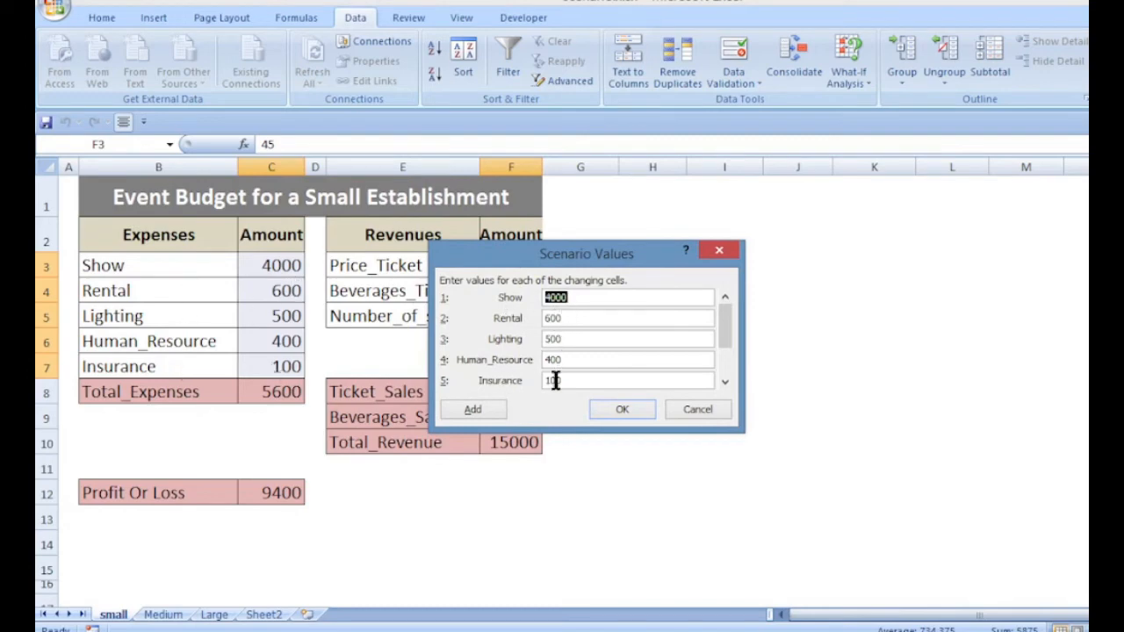
pyautogui.scroll(-1, 491, 322)
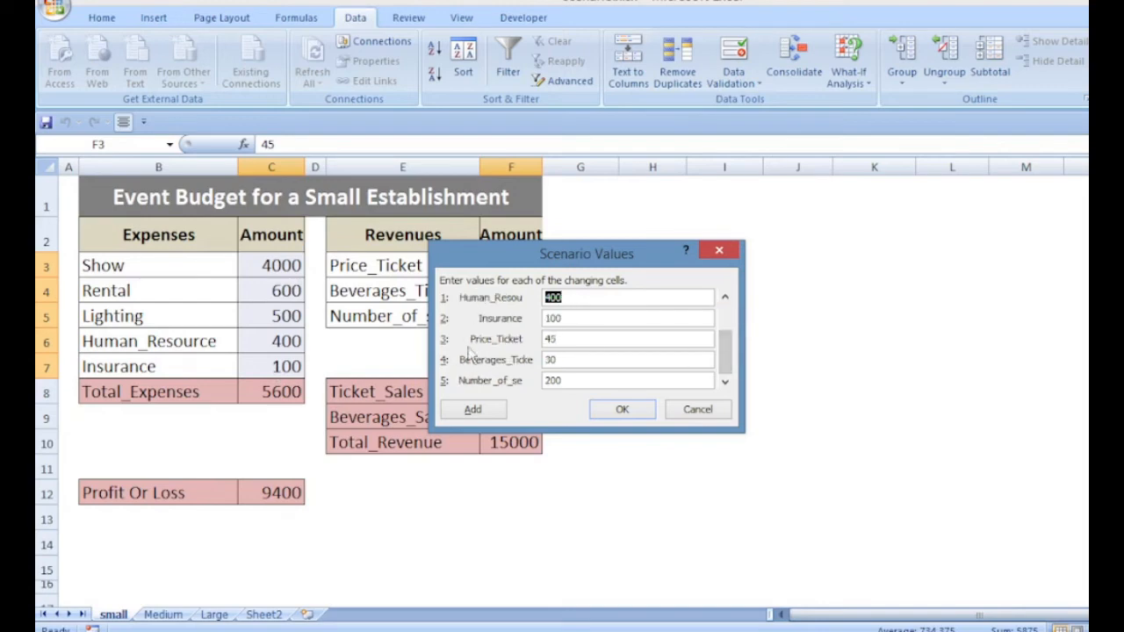
pyautogui.moveTo(728, 367); pyautogui.dragTo(725, 321)
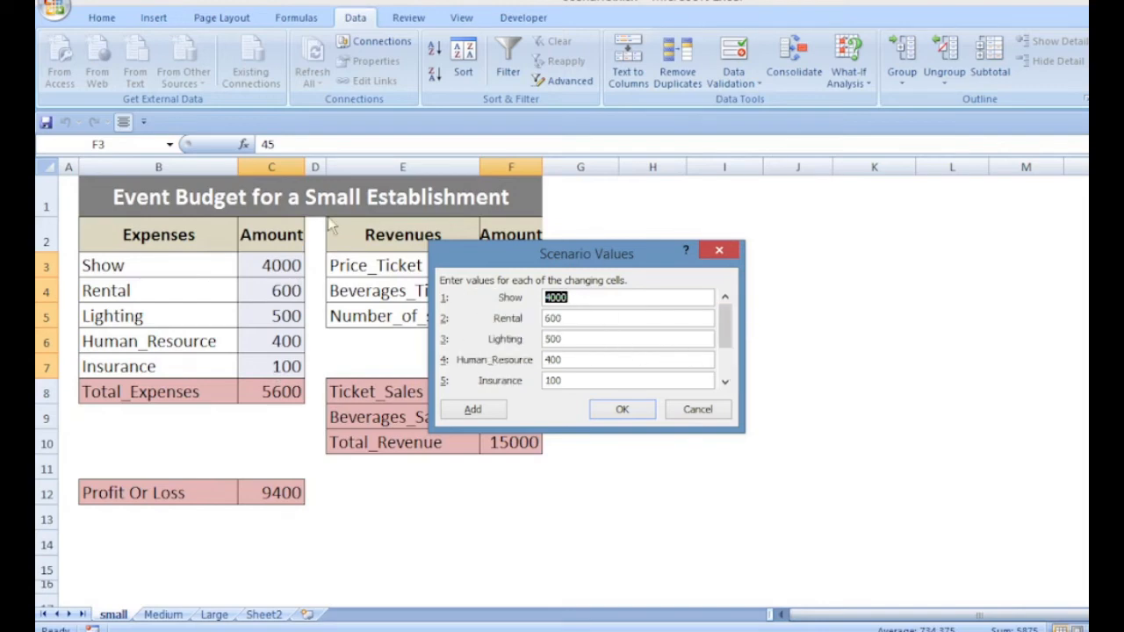
pyautogui.click(621, 411)
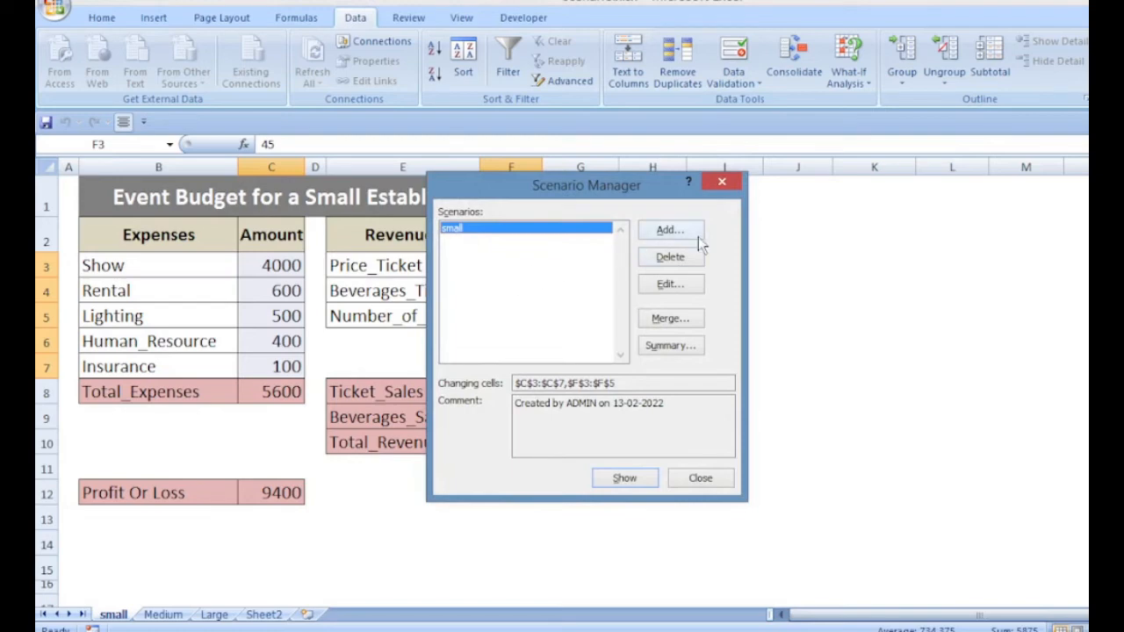
# - Add a scenario named medium with Human_Resource 1400, Insurance 1000, Price_Ticket 50, Beverages_Ticket 25 and Number_of_seats 300 among its values
pyautogui.click(669, 230)
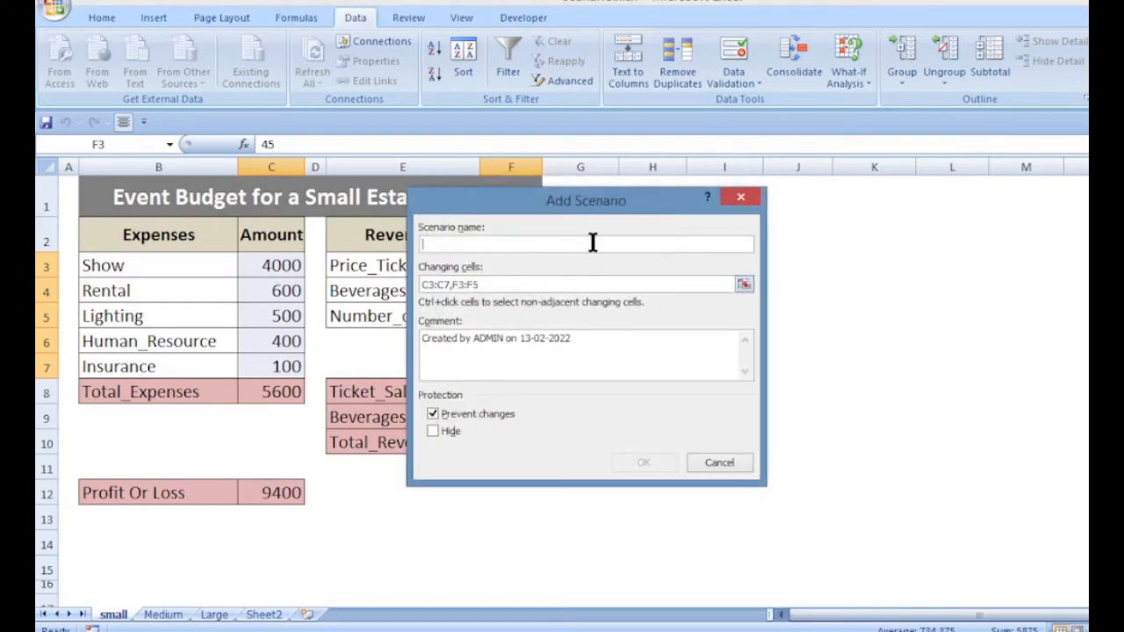
pyautogui.write('medium')
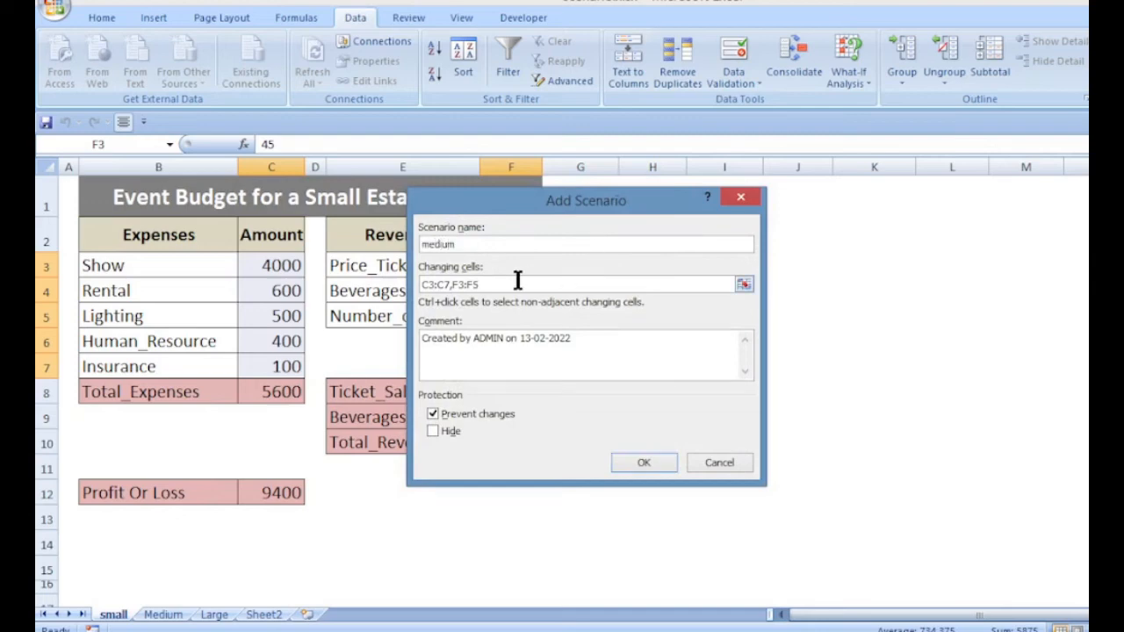
pyautogui.click(634, 465)
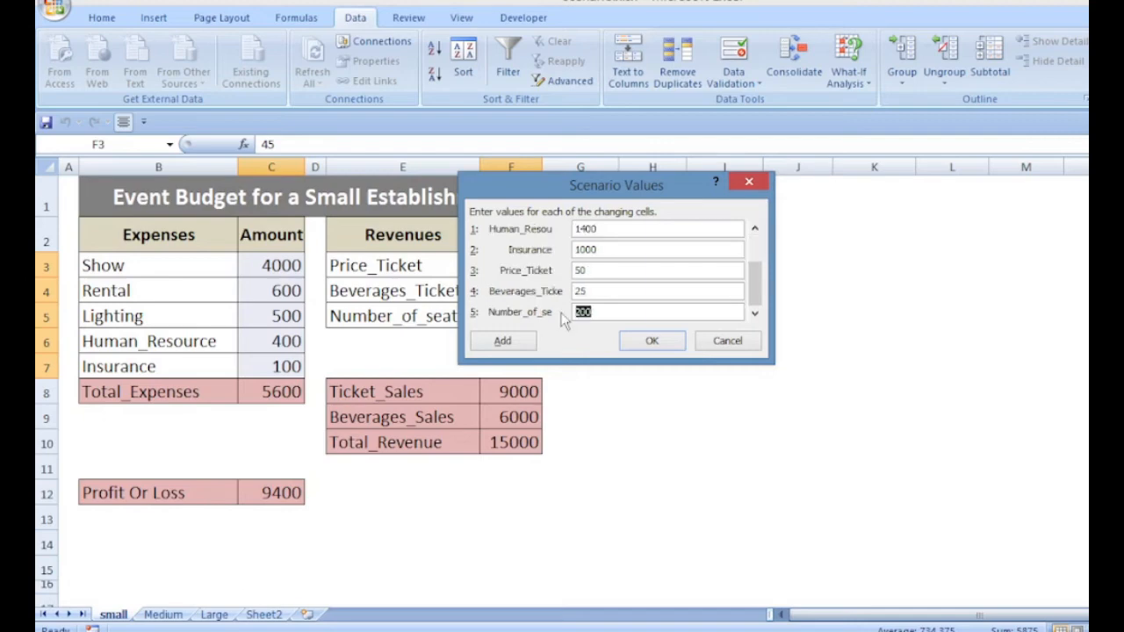
pyautogui.write('300')
pyautogui.click(647, 345)
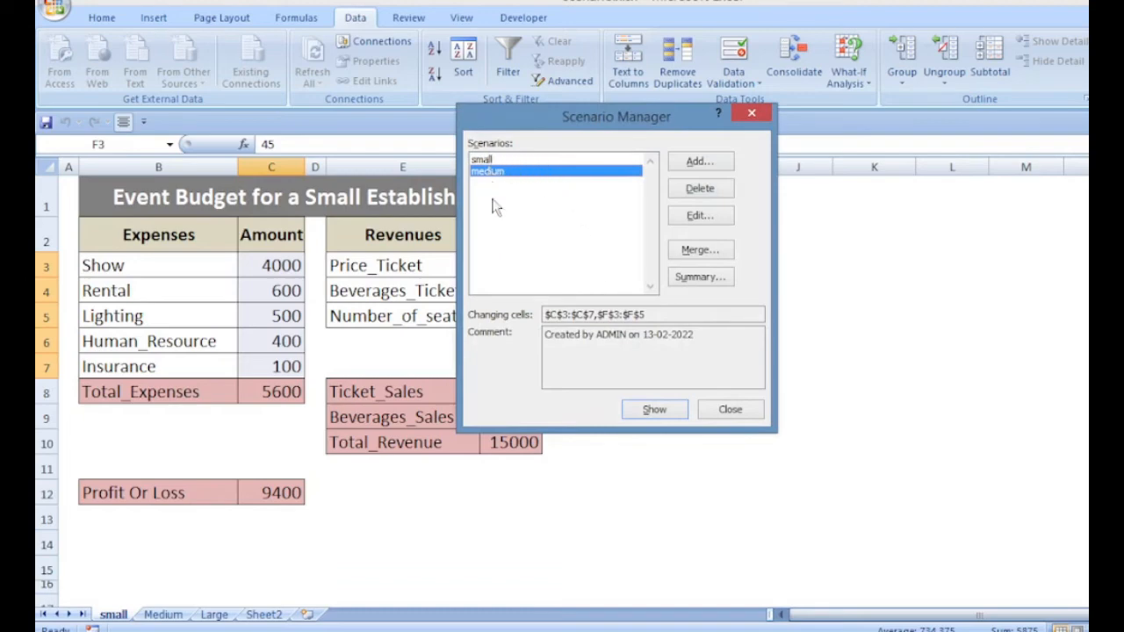
# - Add a scenario named large with Show 7000, Rental 2600, Lighting 2500, Human_Resource 420, Insurance 4000, Price_Ticket 55, Beverages_Ticket 20 and Number_of_seats 600, and show it
pyautogui.click(698, 165)
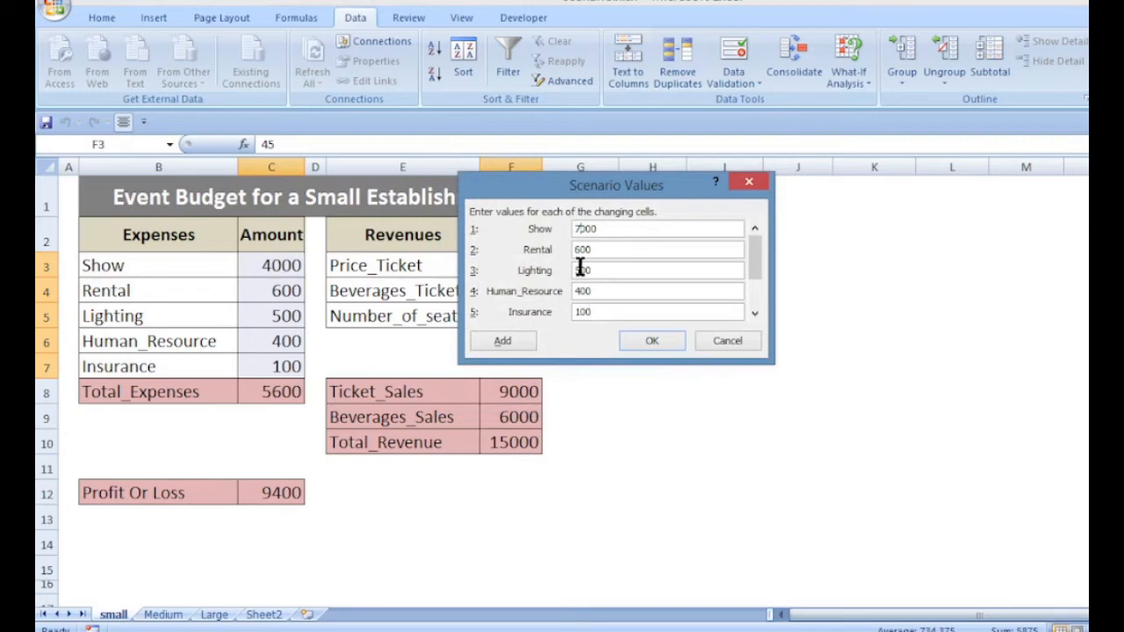
pyautogui.press('Return')
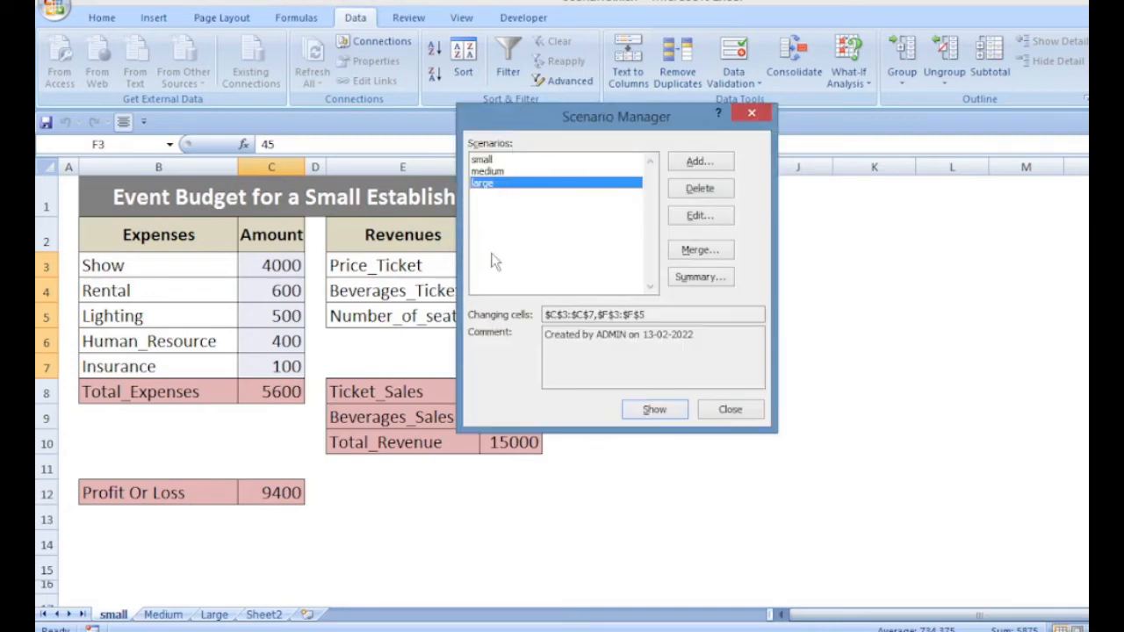
pyautogui.moveTo(583, 127); pyautogui.dragTo(710, 114)
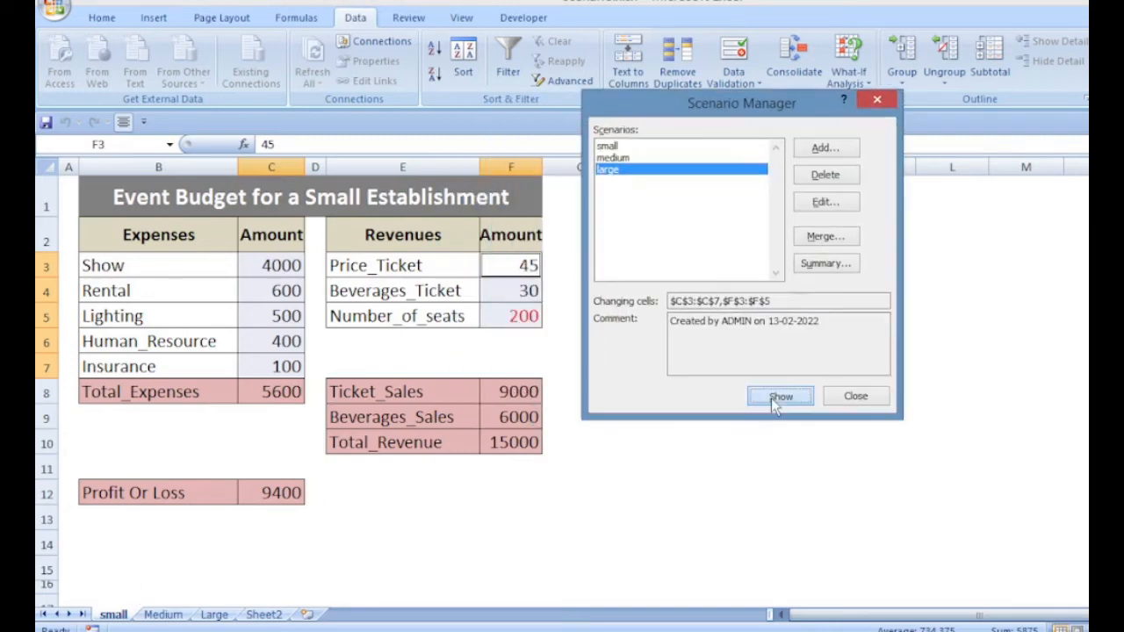
pyautogui.click(778, 396)
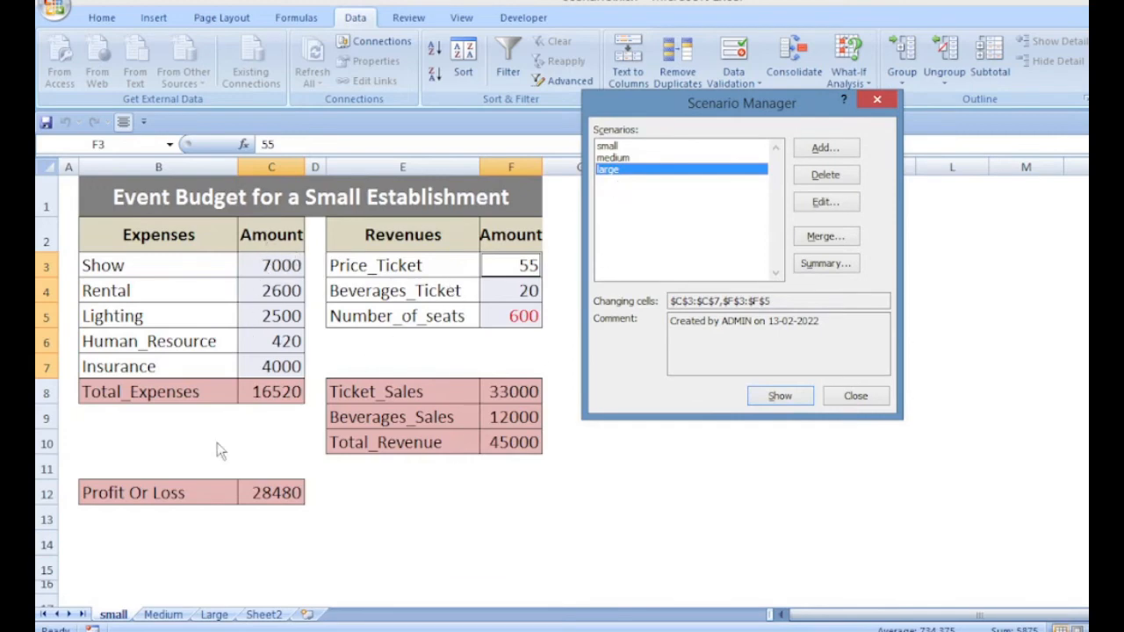
# - Show the medium scenario's values in the event budget, followed by the small scenario's values
pyautogui.click(615, 158)
pyautogui.doubleClick(614, 159)
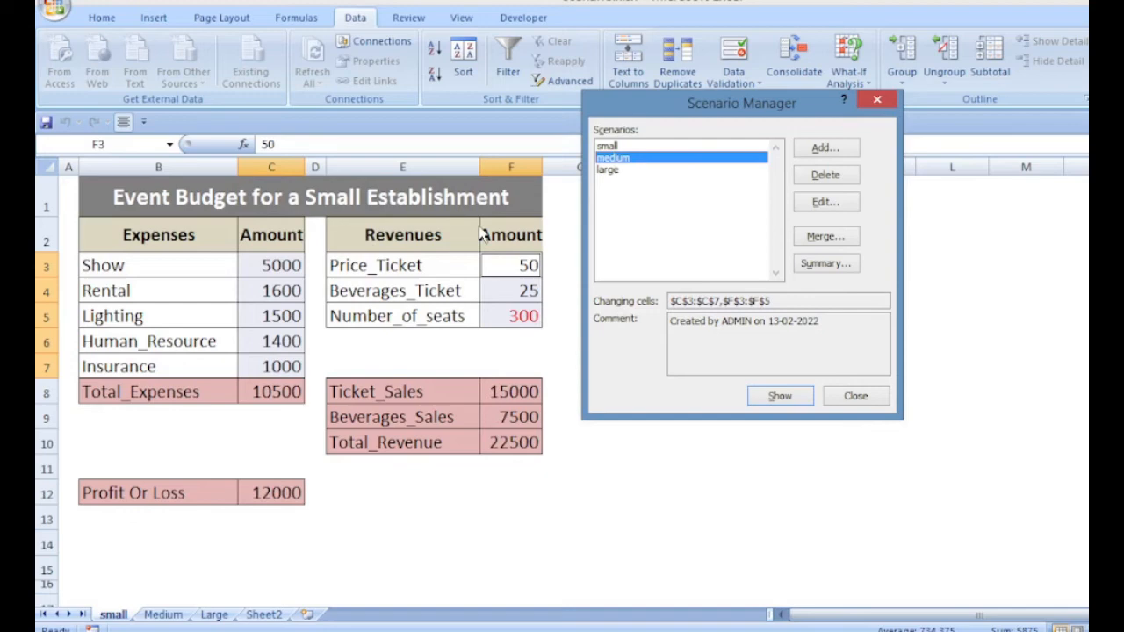
pyautogui.doubleClick(605, 148)
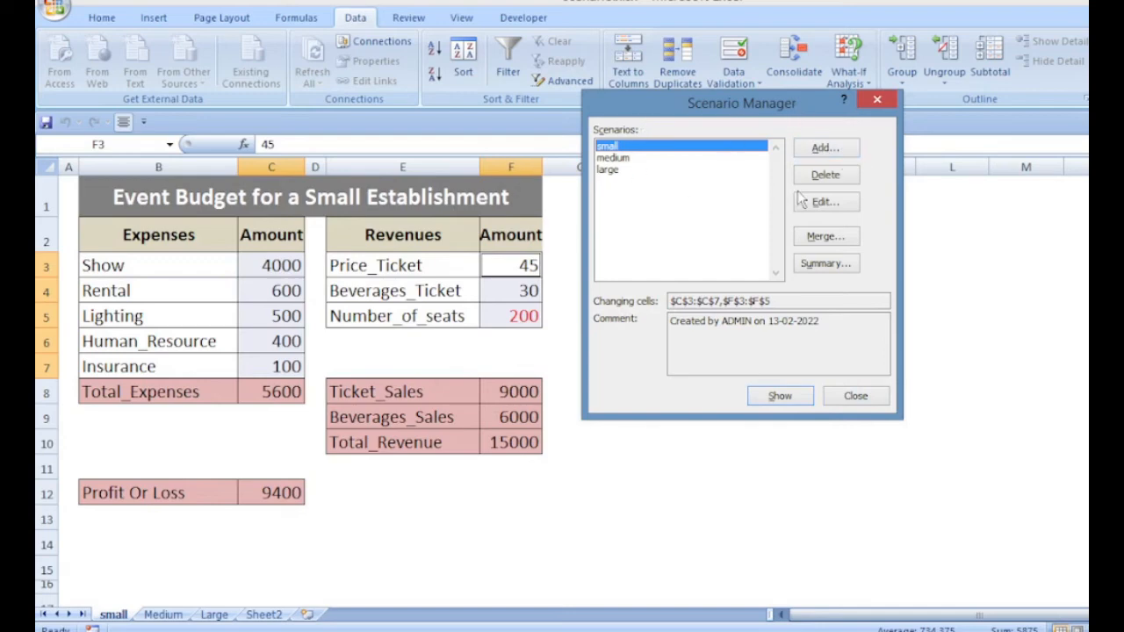
# - Create a scenario summary report of all scenarios with the Profit Or Loss cell C12 as the result cell
pyautogui.click(824, 263)
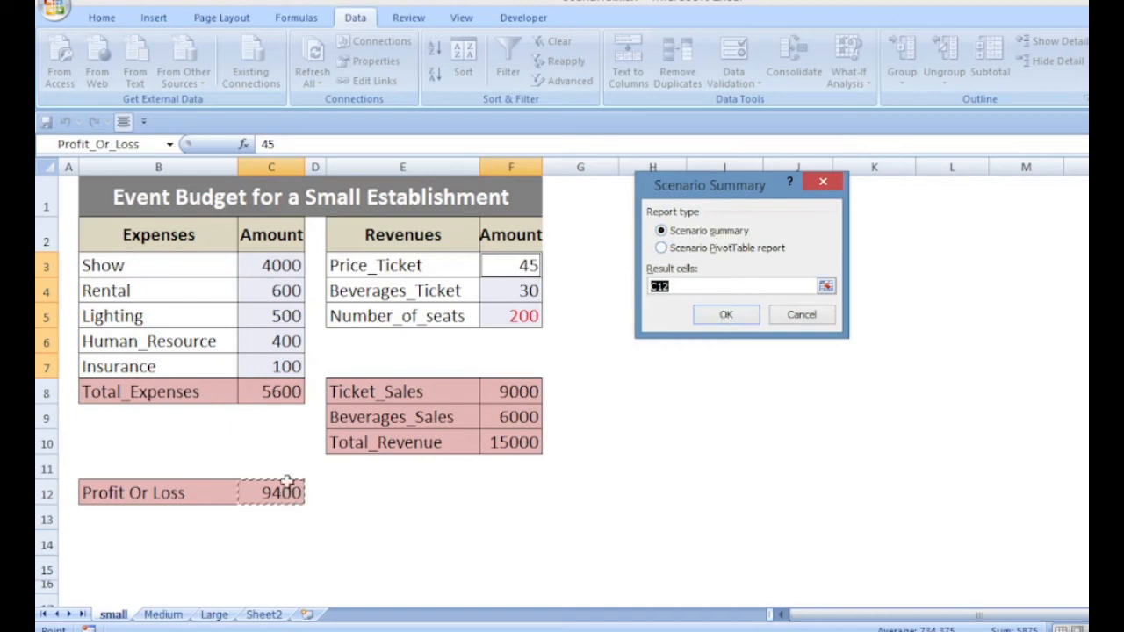
pyautogui.click(732, 316)
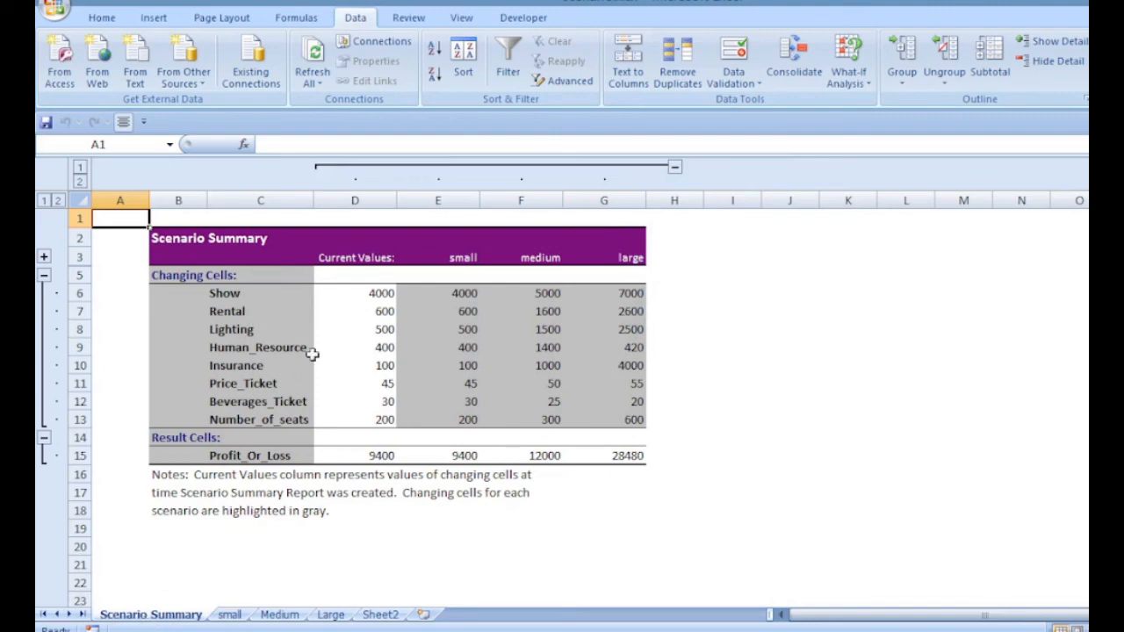
# - Set the Lighting amount in C5 of the small sheet to 800 and return to the Scenario Summary sheet
pyautogui.hotkey('ctrl', 'pagedown')
pyautogui.click(245, 617)
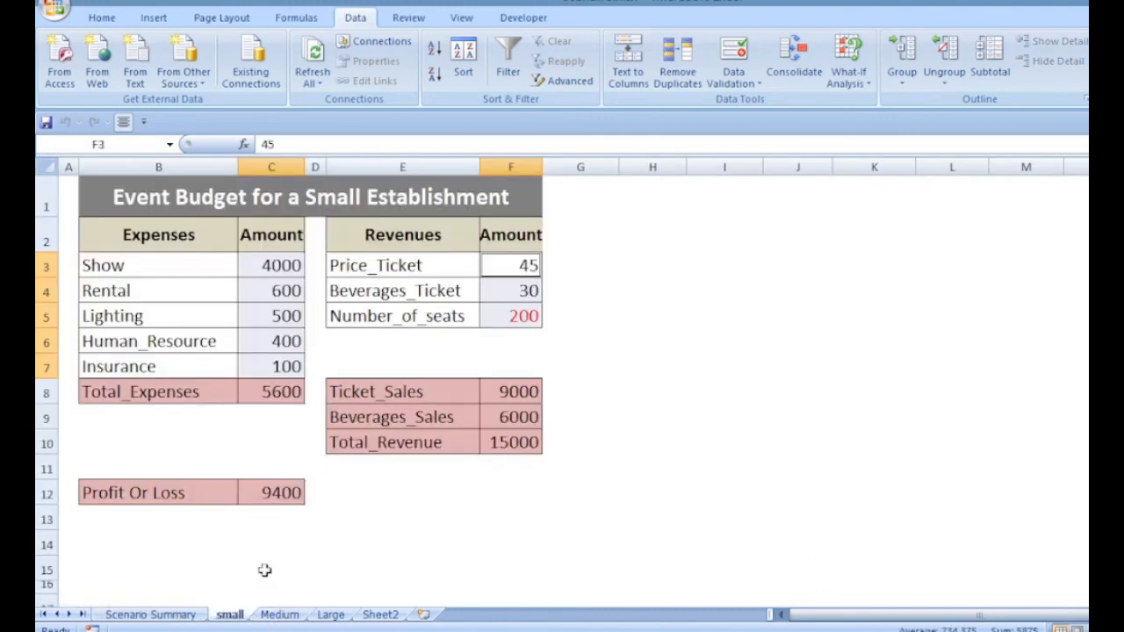
pyautogui.click(281, 317)
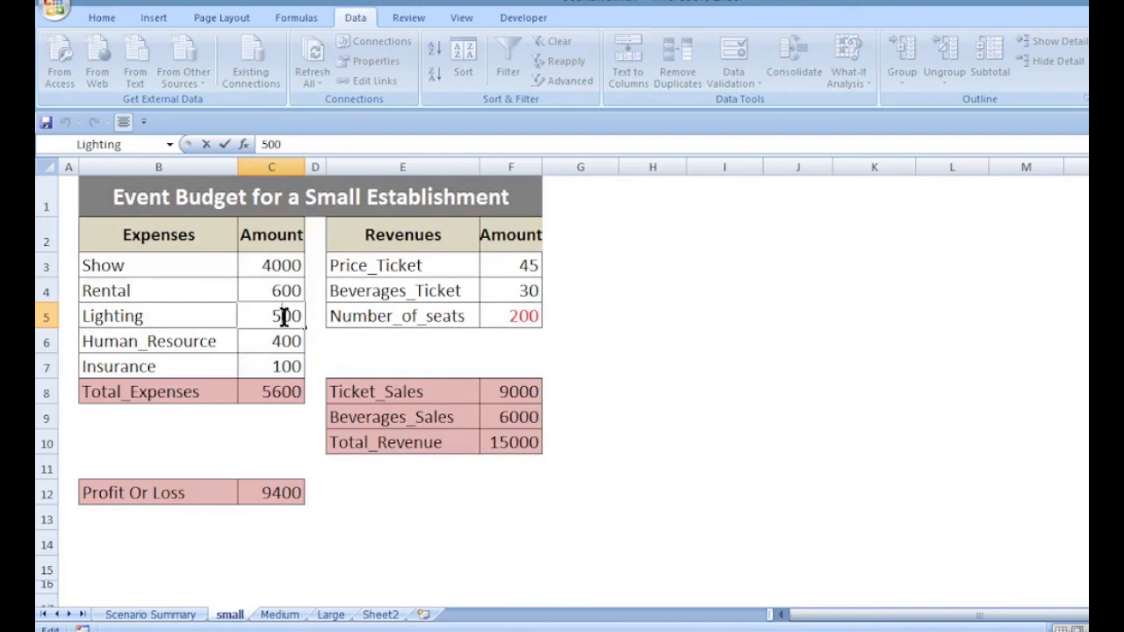
pyautogui.doubleClick(289, 316)
pyautogui.moveTo(279, 316); pyautogui.dragTo(256, 320)
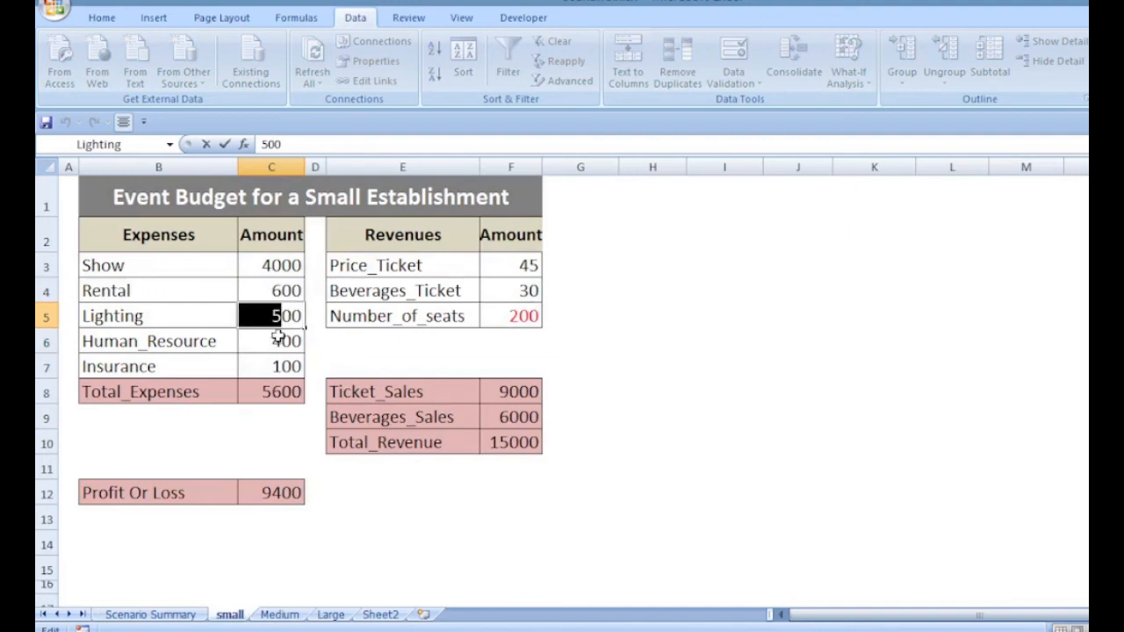
pyautogui.write('8')
pyautogui.click(351, 513)
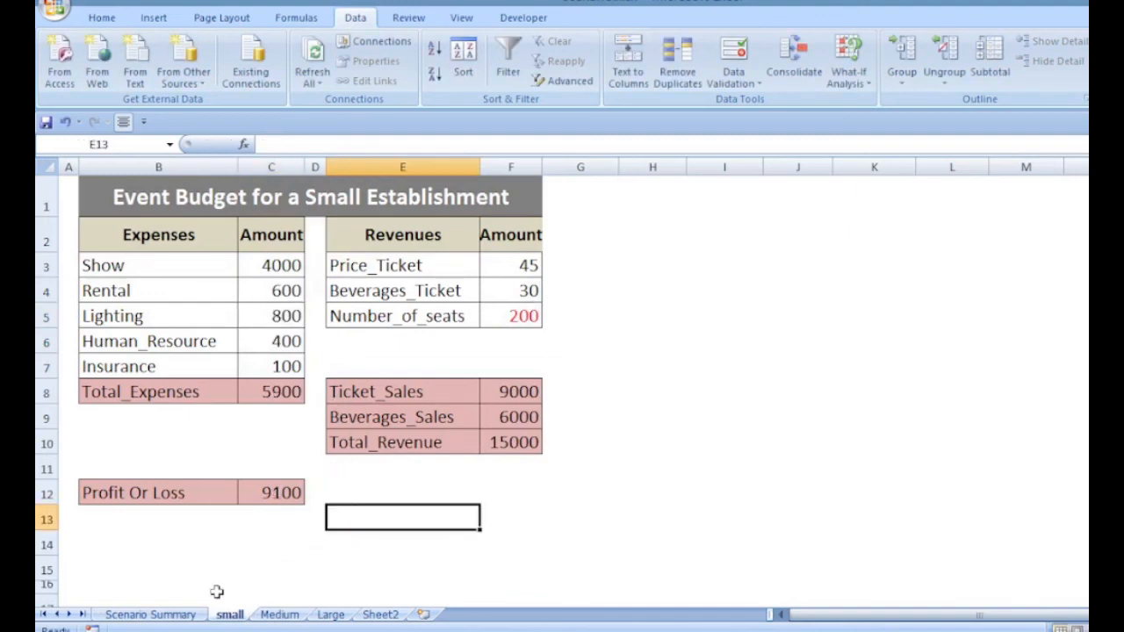
pyautogui.click(151, 614)
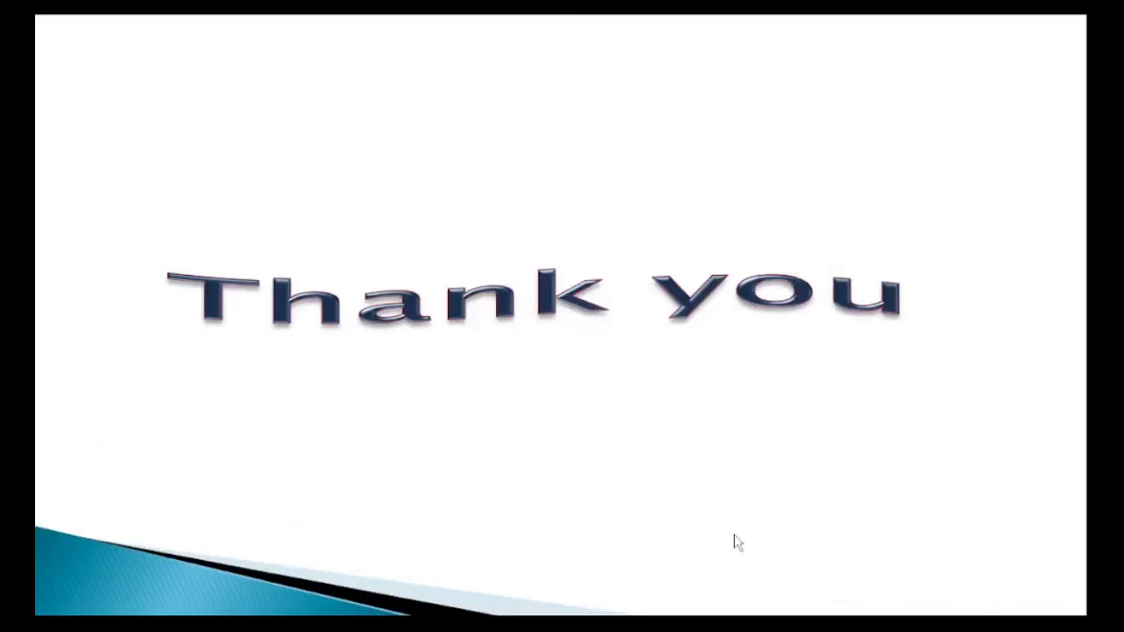